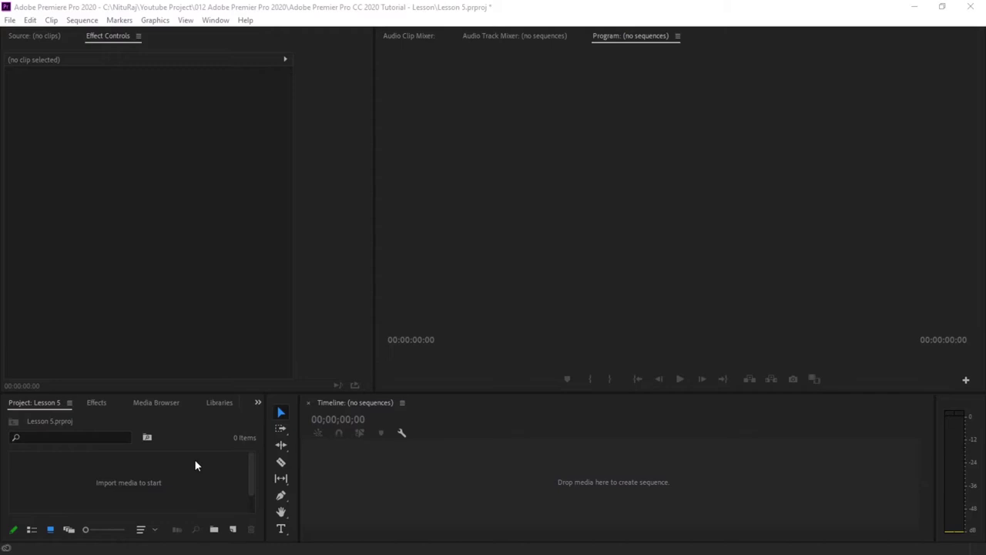
# Step: Import Demo Video_1.mp4, preview it, and drag it into the timeline to create a Demo Video_1 sequence
pyautogui.doubleClick(130, 477)
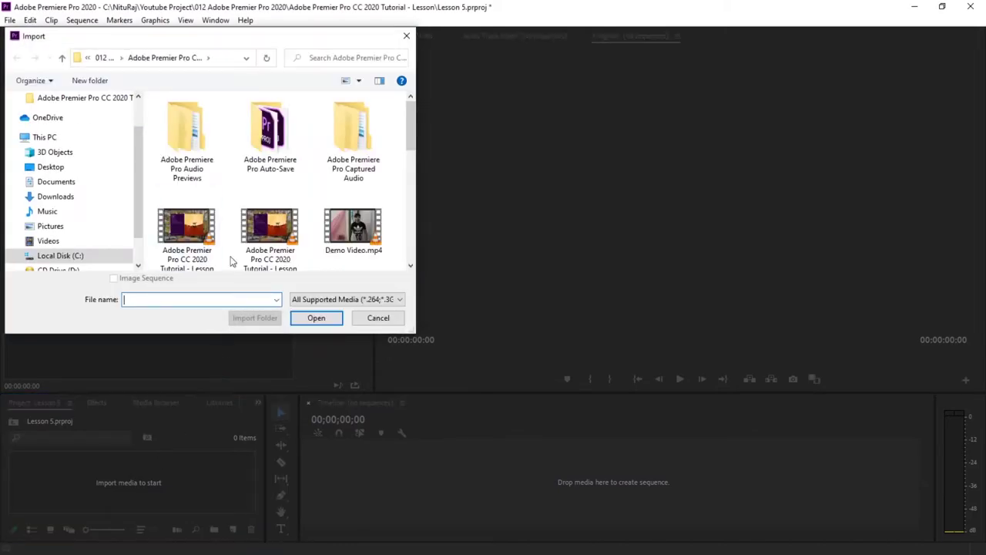
pyautogui.scroll(-1, 201, 266)
pyautogui.doubleClick(196, 262)
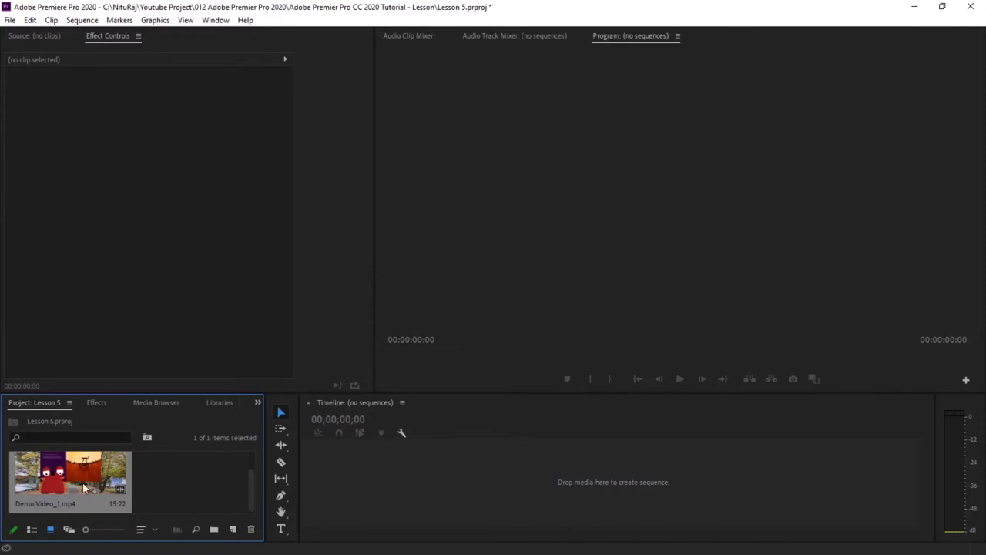
pyautogui.doubleClick(84, 488)
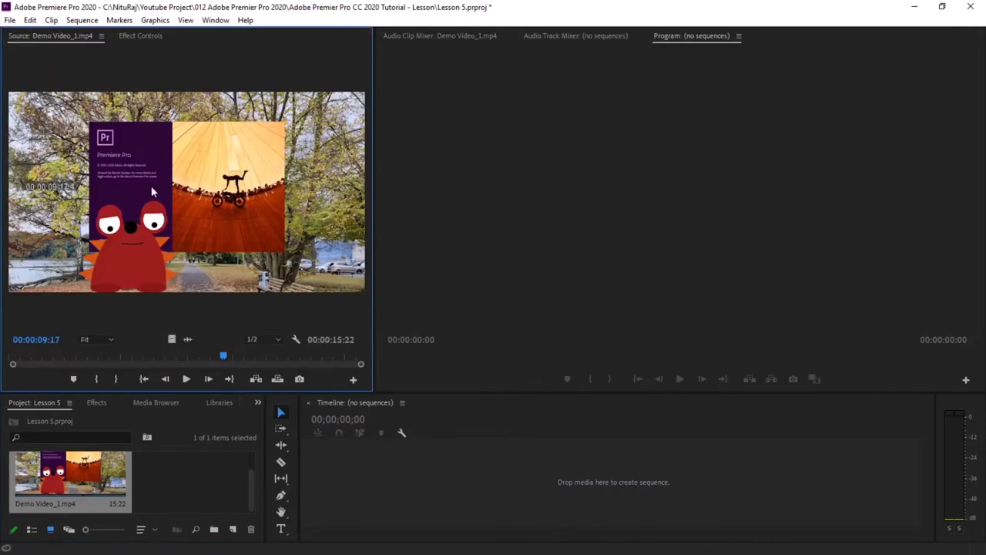
pyautogui.moveTo(415, 505); pyautogui.dragTo(414, 506)
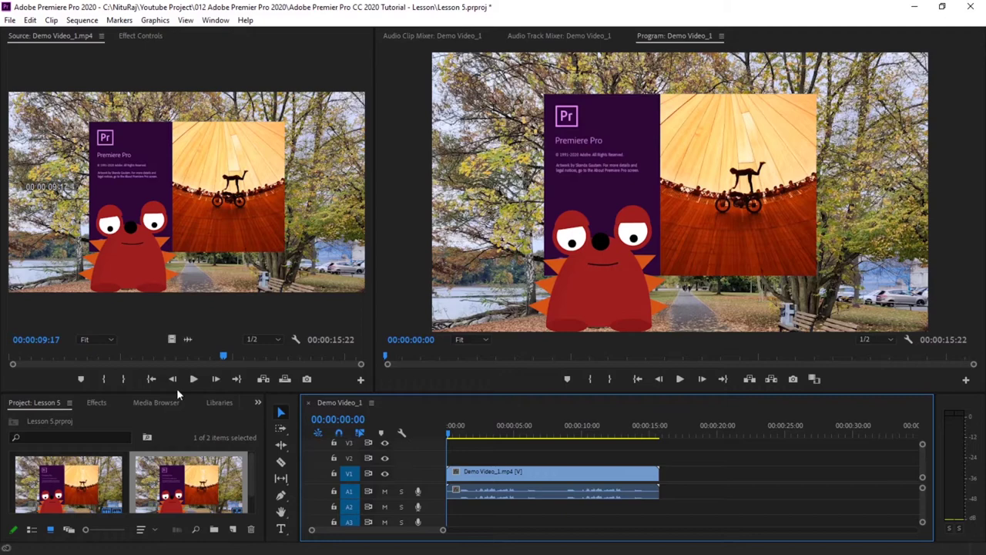
# Step: Import the Logo-India.PNG image into the project
pyautogui.scroll(-1, 247, 486)
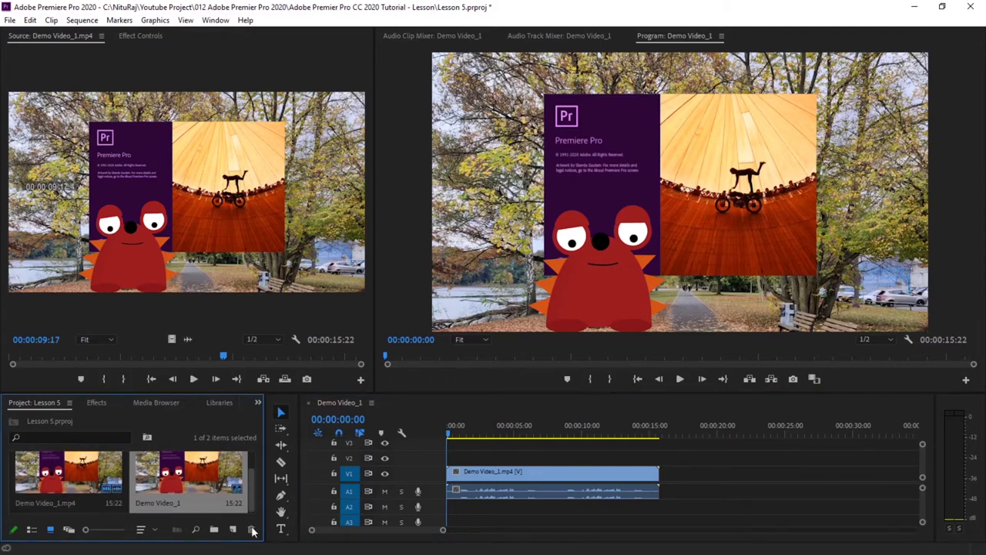
pyautogui.doubleClick(127, 498)
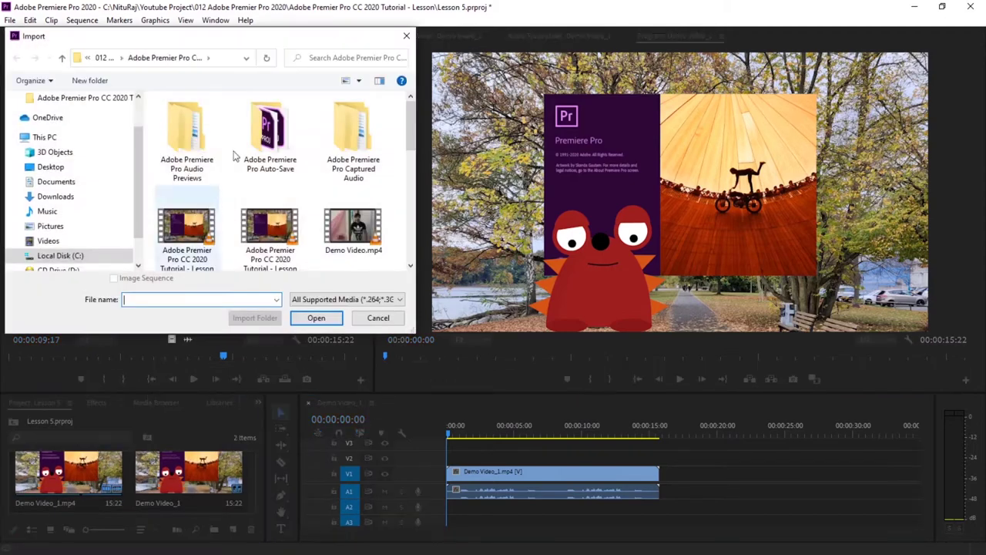
pyautogui.scroll(-4, 324, 223)
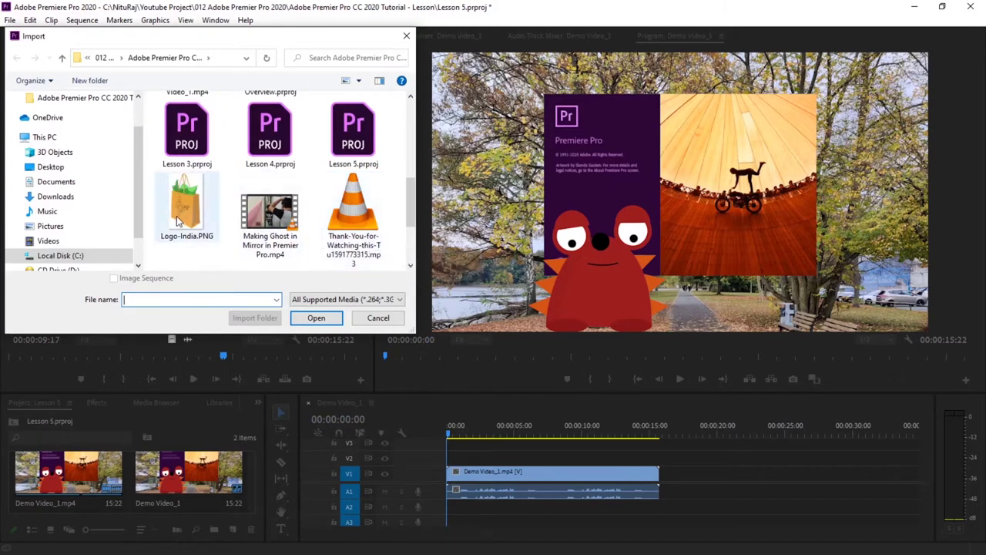
pyautogui.click(179, 221)
pyautogui.doubleClick(178, 221)
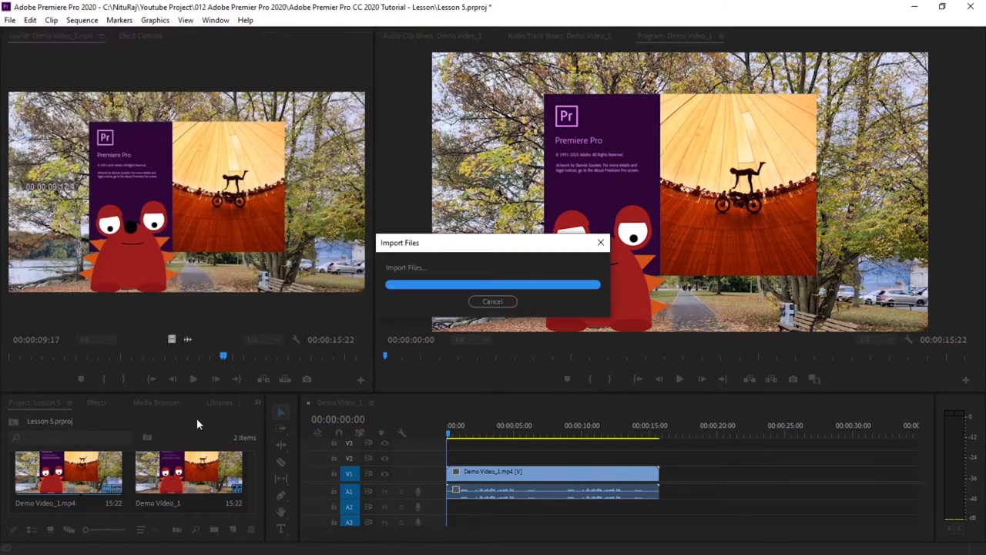
# Step: Browse up to the Youtube Project folder and import Scene - Red Monster.mov
pyautogui.doubleClick(177, 478)
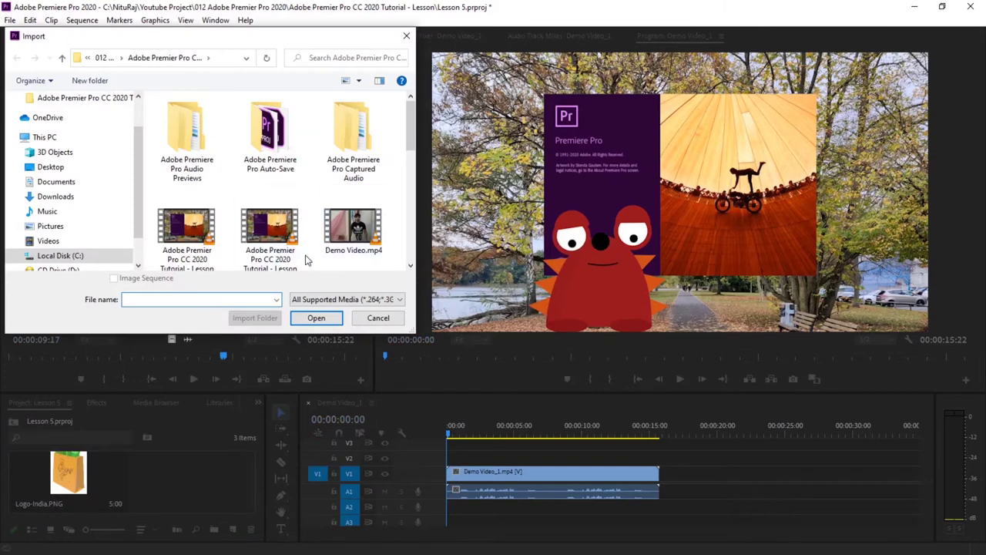
pyautogui.scroll(-1, 262, 232)
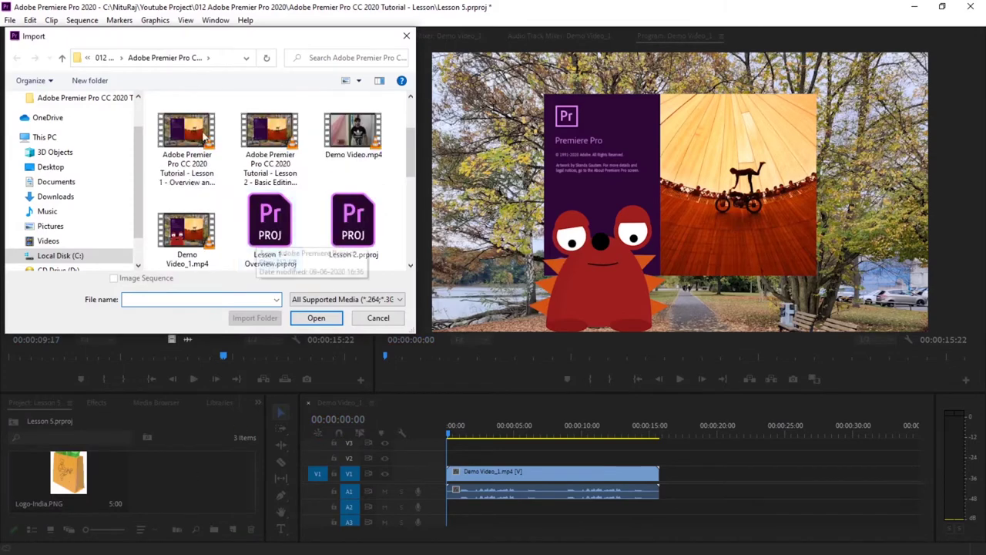
pyautogui.click(99, 57)
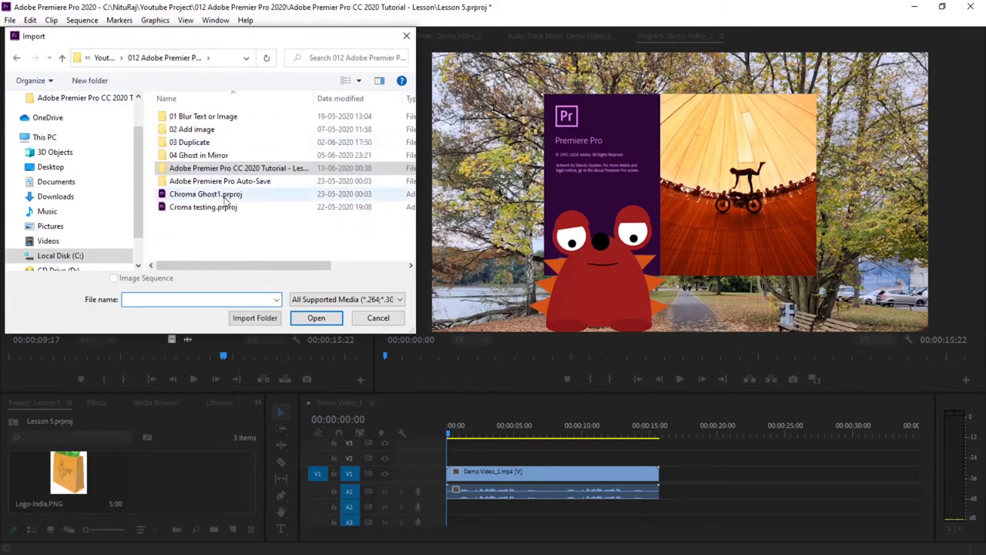
pyautogui.click(105, 57)
pyautogui.scroll(-5, 227, 191)
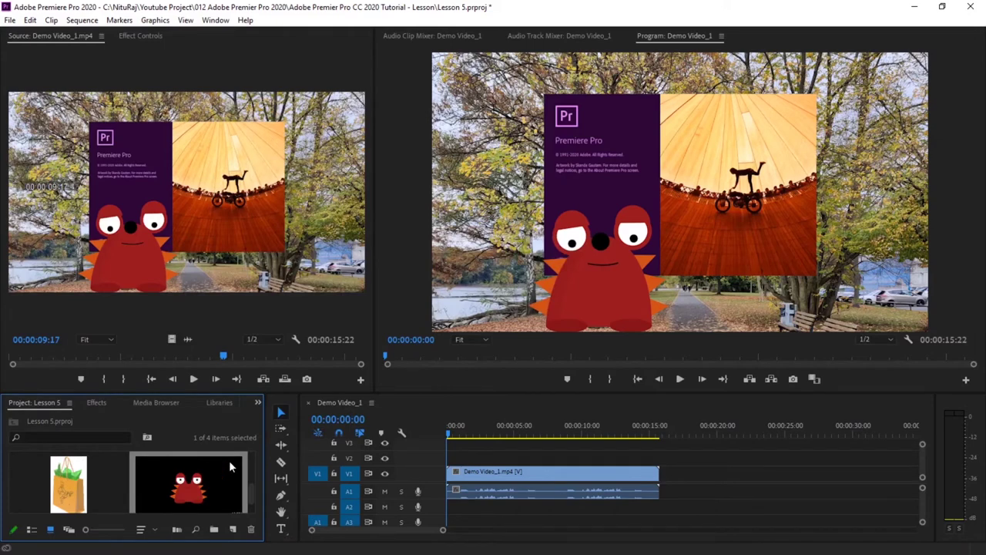
pyautogui.scroll(-1, 212, 465)
pyautogui.scroll(1, 190, 494)
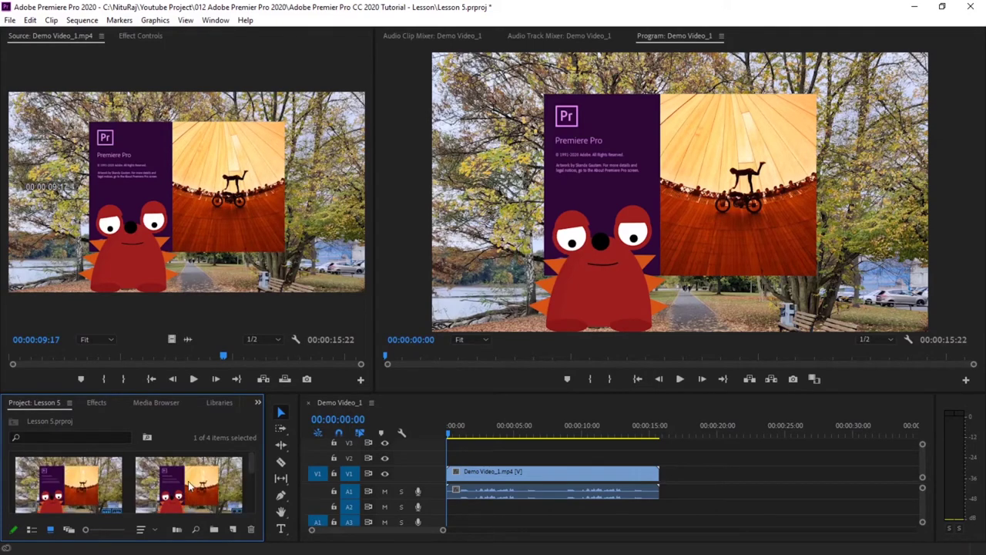
pyautogui.scroll(-1, 191, 485)
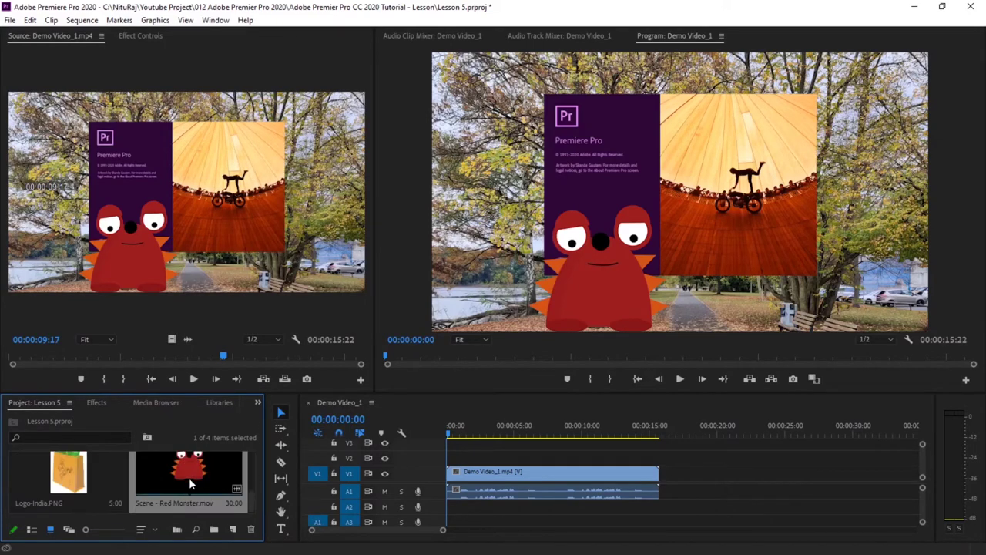
pyautogui.click(680, 379)
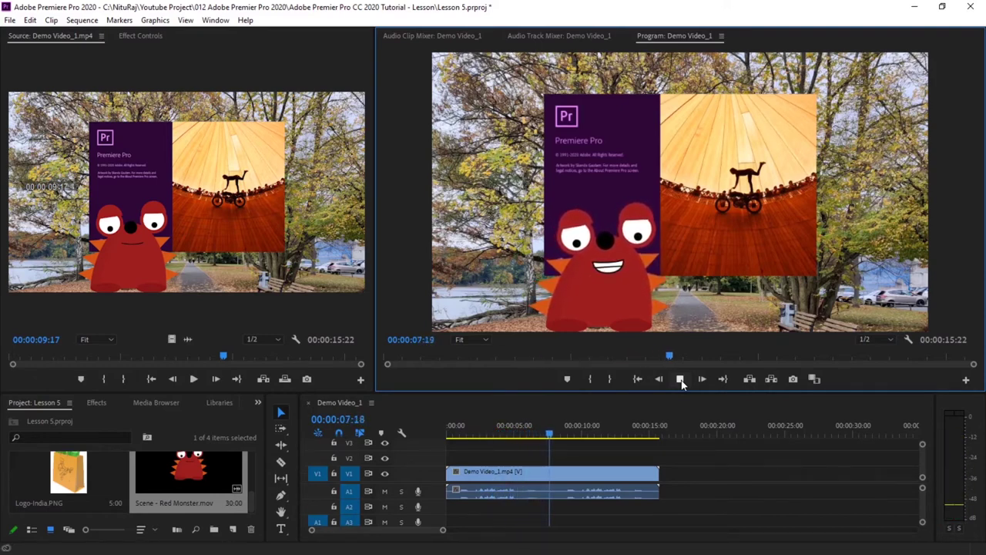
pyautogui.click(681, 380)
pyautogui.click(515, 444)
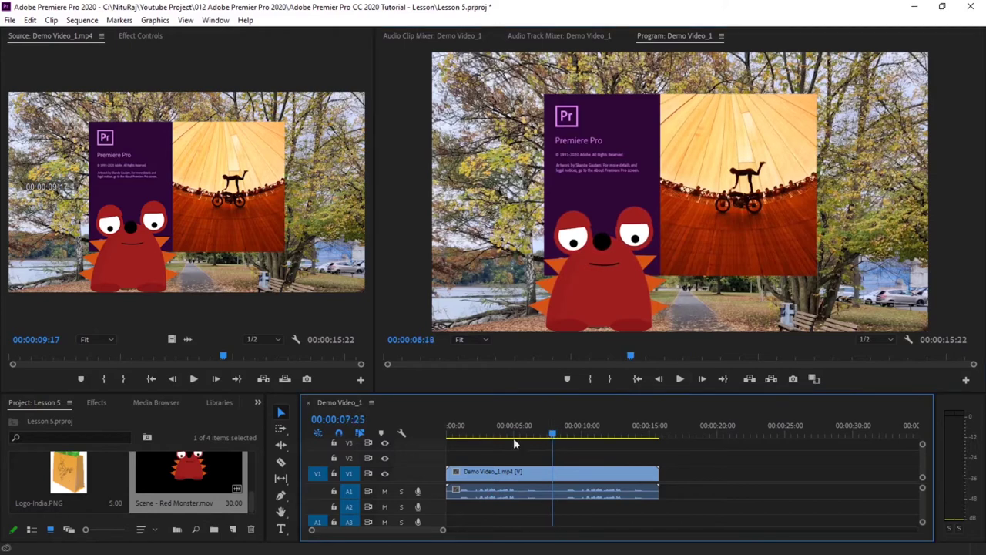
pyautogui.press('Home')
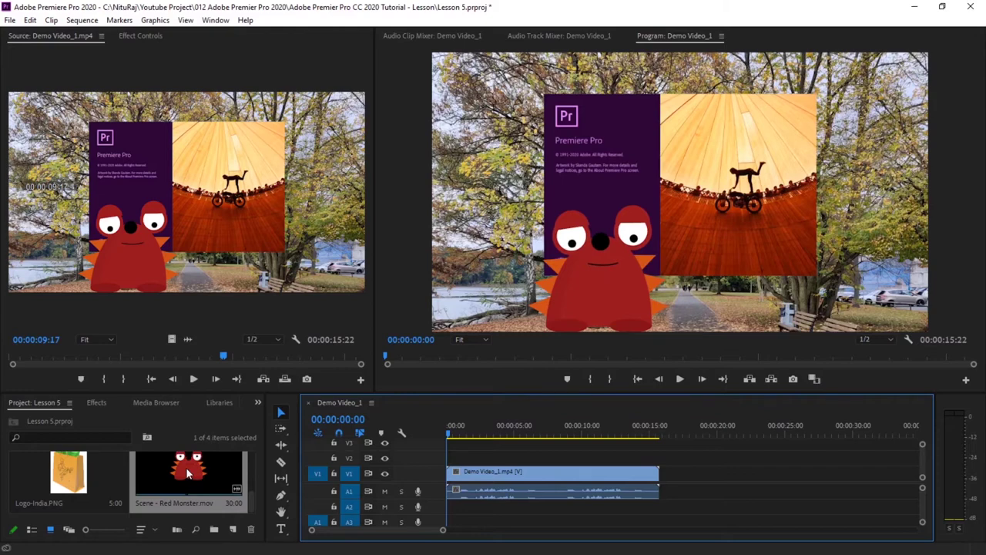
# Step: Layer the Red Monster clip on V2 and move it to position 1536, 779
pyautogui.moveTo(185, 467); pyautogui.dragTo(456, 463)
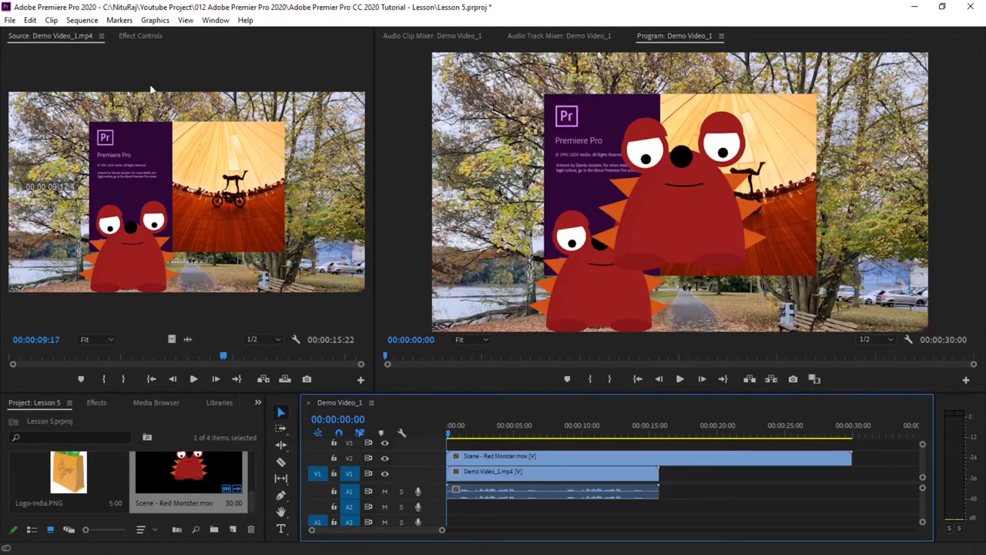
pyautogui.click(141, 35)
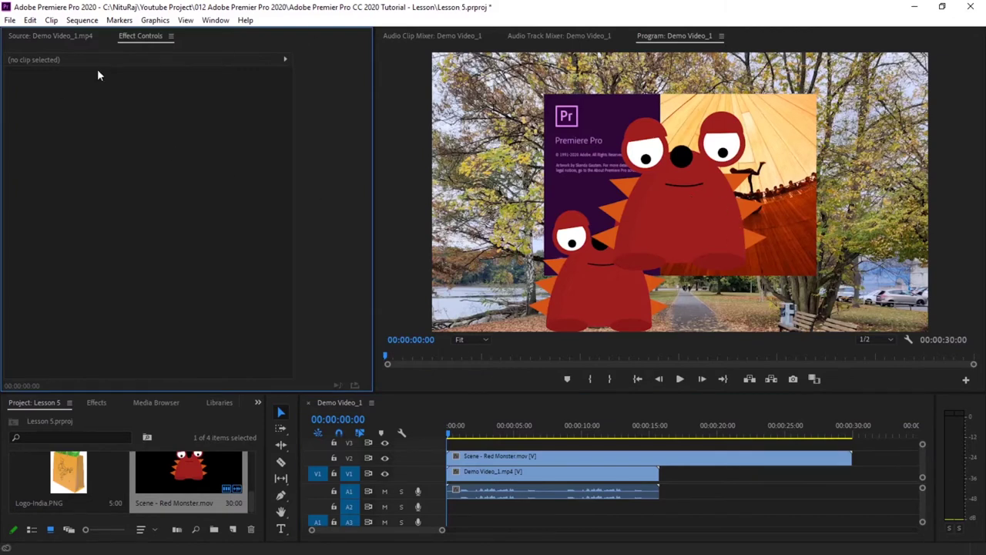
pyautogui.click(597, 456)
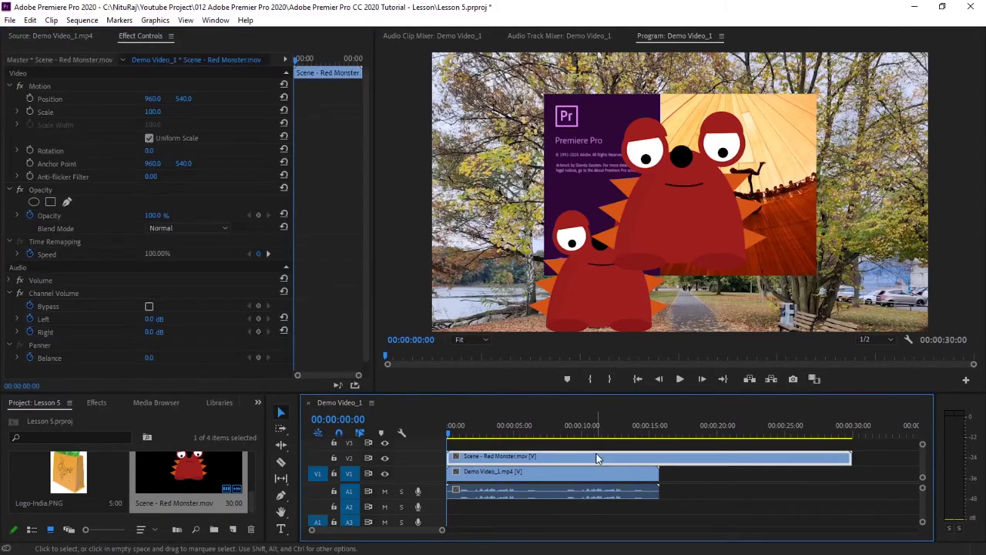
pyautogui.moveTo(156, 100); pyautogui.dragTo(268, 101)
pyautogui.moveTo(183, 99); pyautogui.dragTo(228, 99)
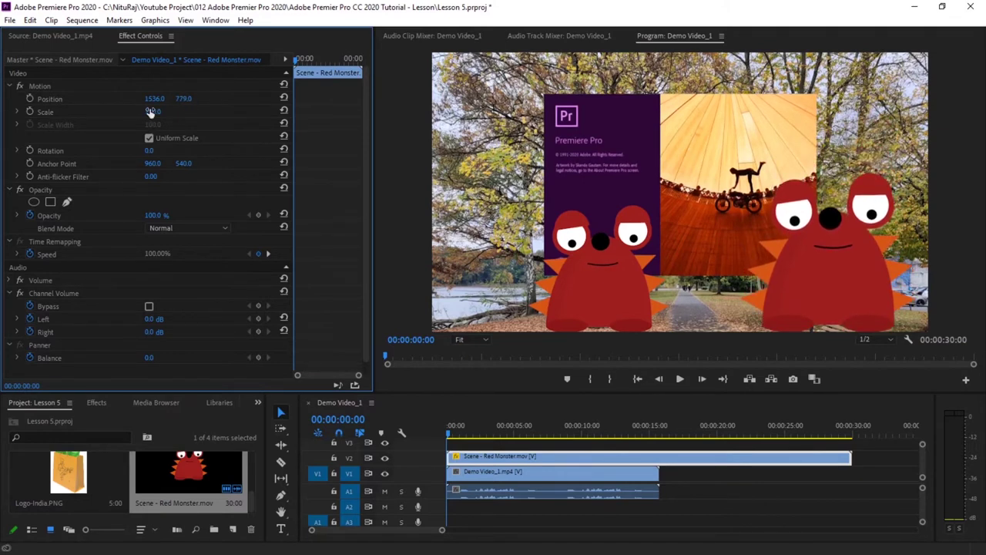
# Step: Trim the Red Monster clip so it ends with the base video at 15:22
pyautogui.moveTo(156, 112)
pyautogui.mouseDown()
pyautogui.moveTo(193, 112)
pyautogui.moveTo(141, 112)
pyautogui.moveTo(157, 112)
pyautogui.mouseUp()
pyautogui.moveTo(851, 458); pyautogui.dragTo(659, 466)
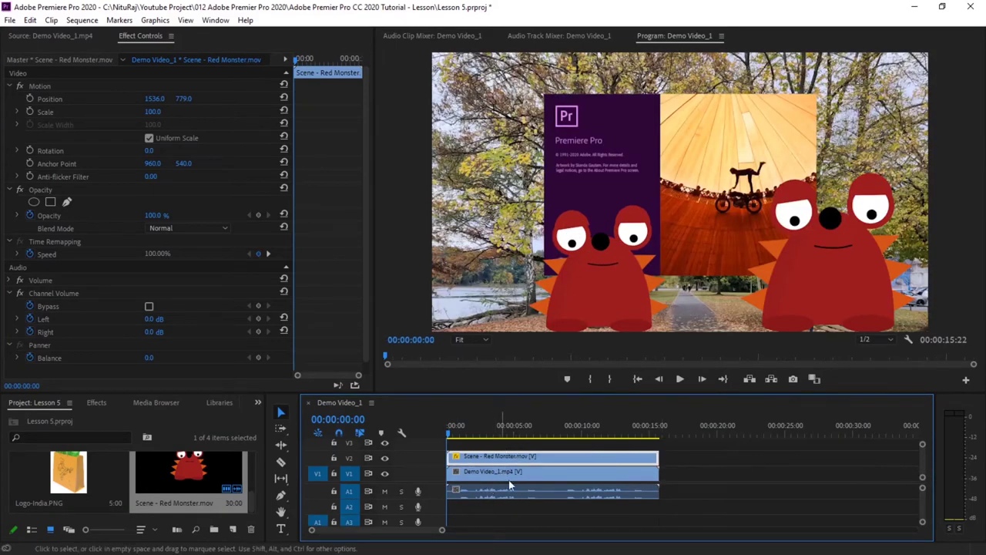
pyautogui.moveTo(921, 489); pyautogui.dragTo(922, 500)
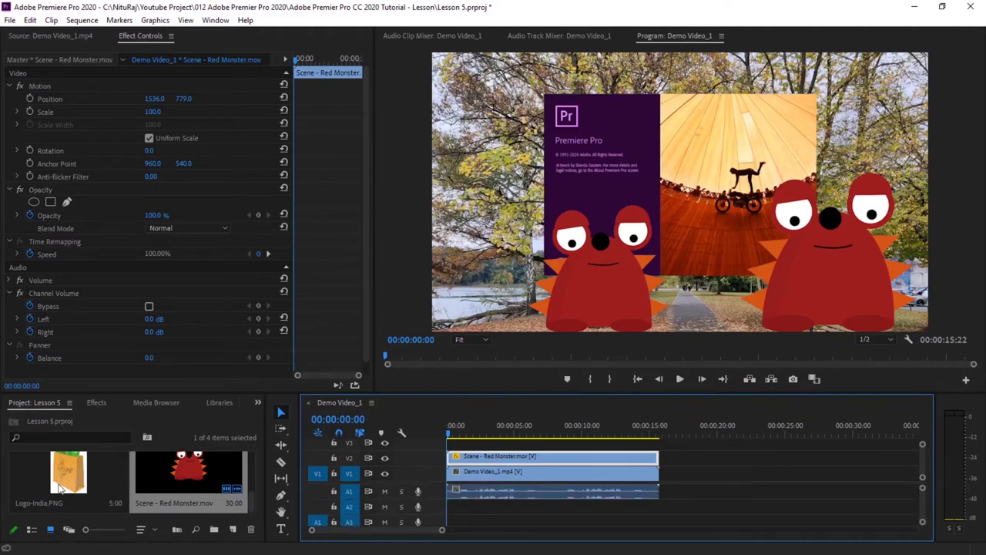
# Step: Place Logo-India.PNG on track V3 at the sequence start, above the monster clip
pyautogui.click(114, 485)
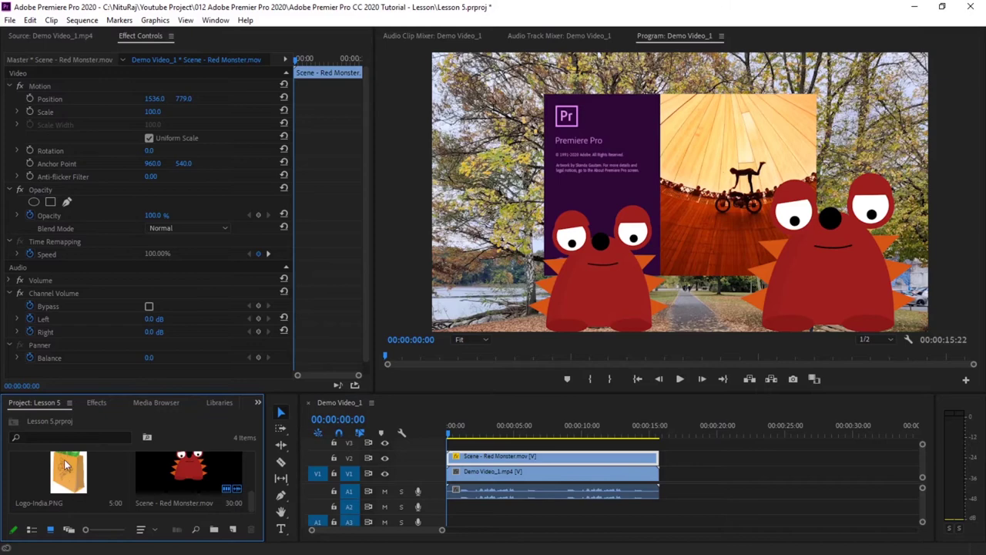
pyautogui.moveTo(64, 472); pyautogui.dragTo(446, 451)
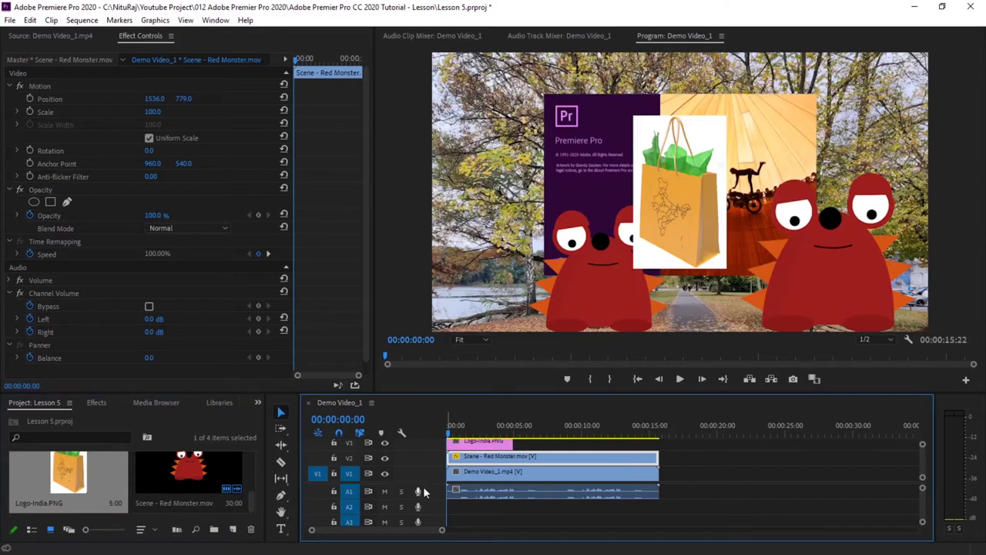
pyautogui.click(465, 478)
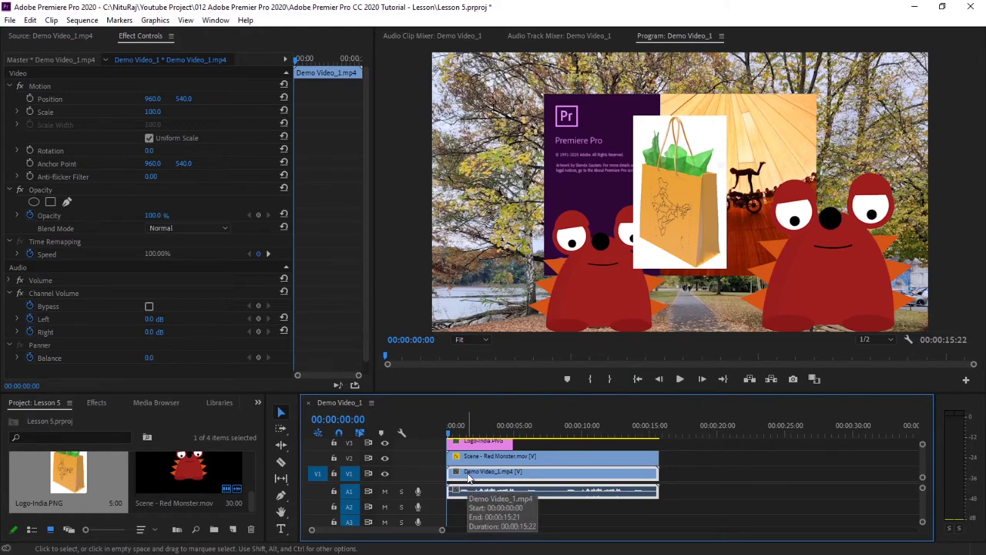
# Step: Nest the Demo Video_1 clip on V1 as Nested Sequence 01
pyautogui.rightClick(468, 477)
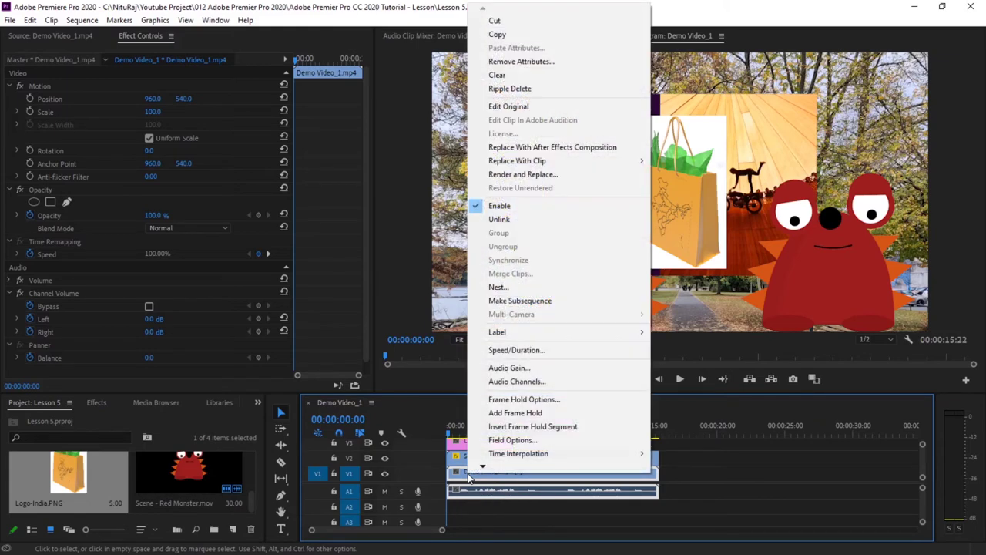
pyautogui.click(506, 288)
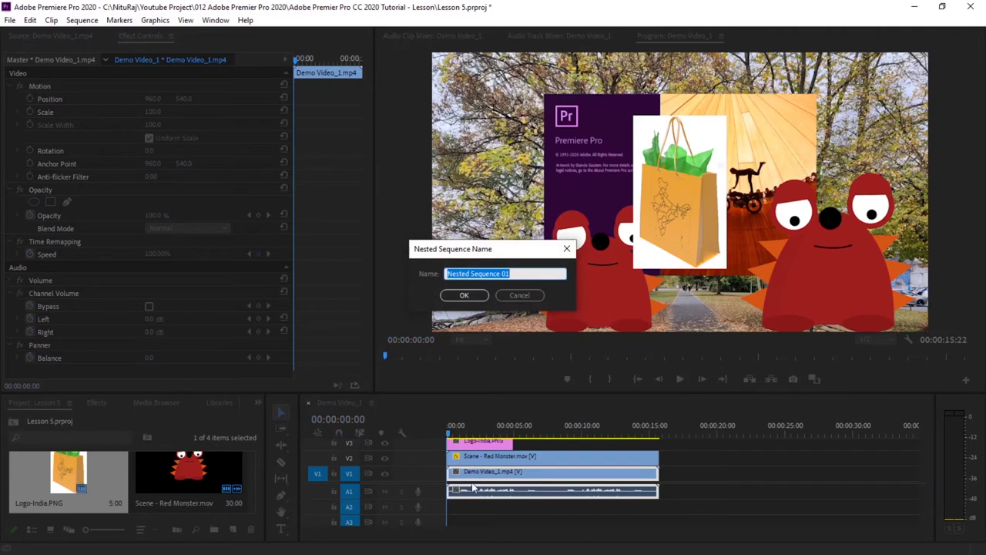
pyautogui.click(463, 297)
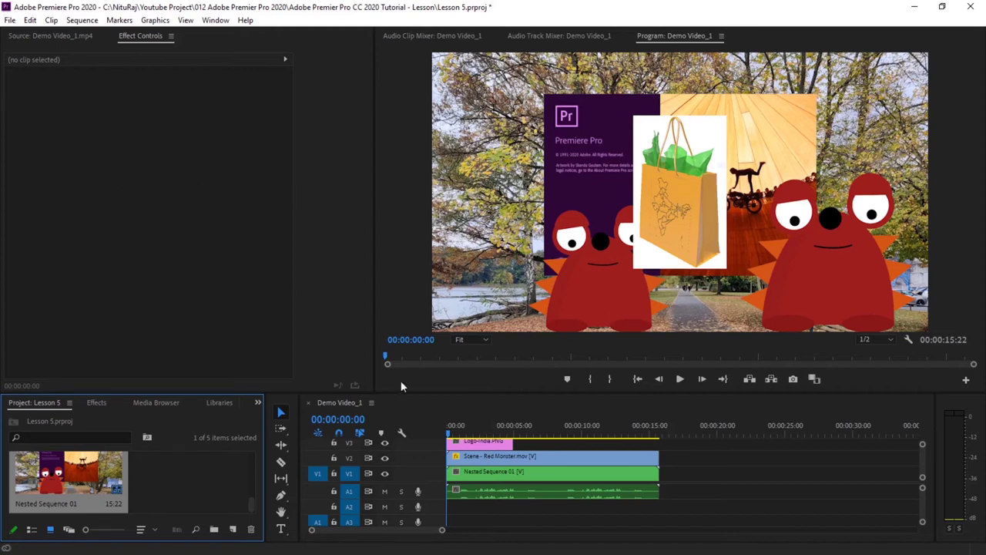
# Step: Move the logo to position 145, 234 in the top-left corner
pyautogui.click(481, 443)
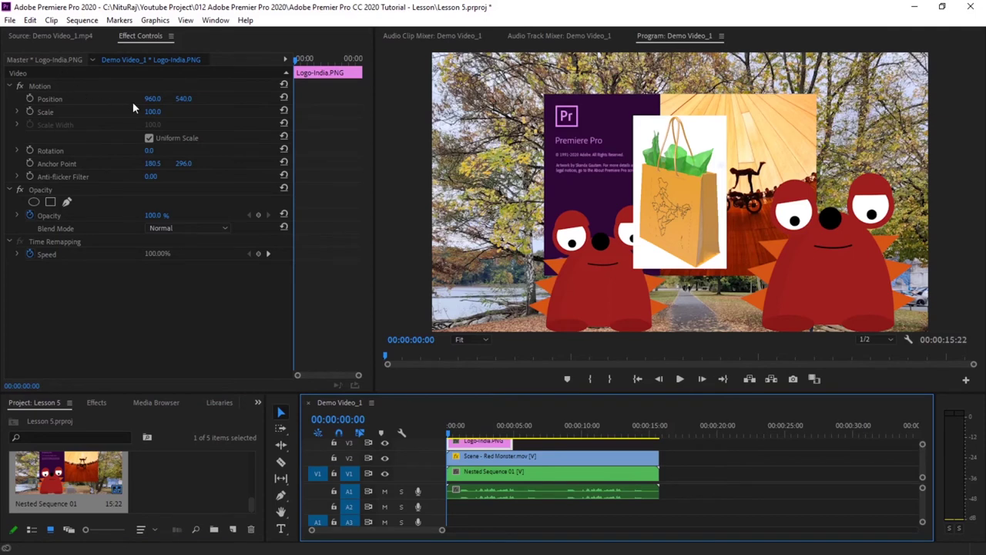
pyautogui.moveTo(152, 99); pyautogui.dragTo(68, 98)
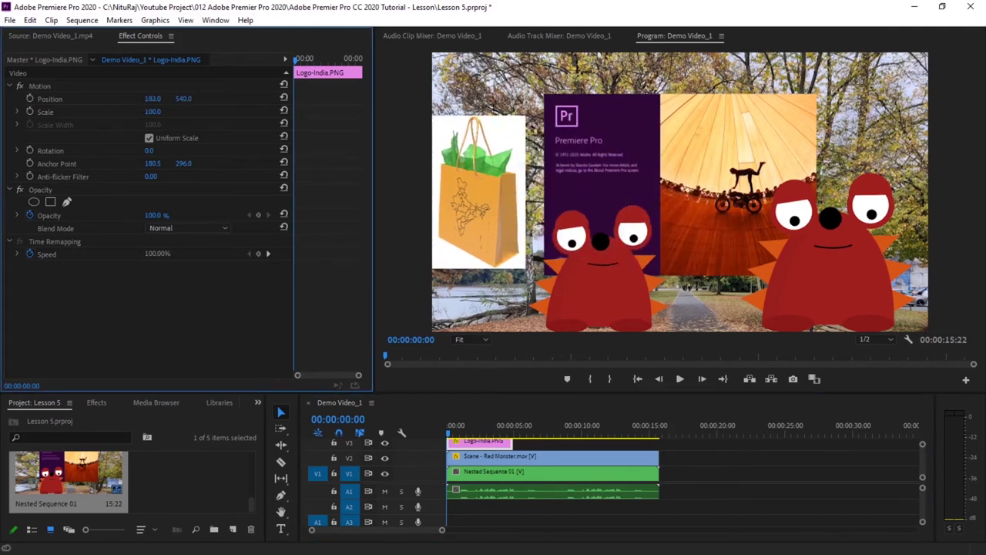
pyautogui.moveTo(184, 99)
pyautogui.mouseDown()
pyautogui.moveTo(155, 98)
pyautogui.moveTo(185, 98)
pyautogui.mouseUp()
# Step: Set the logo's Scale to 80 in Effect Controls
pyautogui.click(153, 111)
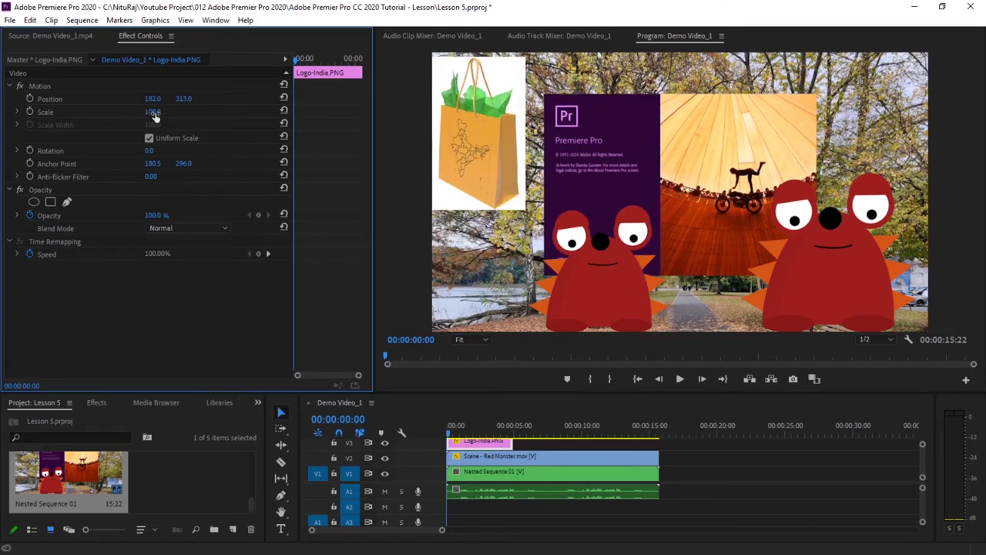
pyautogui.write('13')
pyautogui.press('Return')
pyautogui.moveTo(151, 111); pyautogui.dragTo(162, 111)
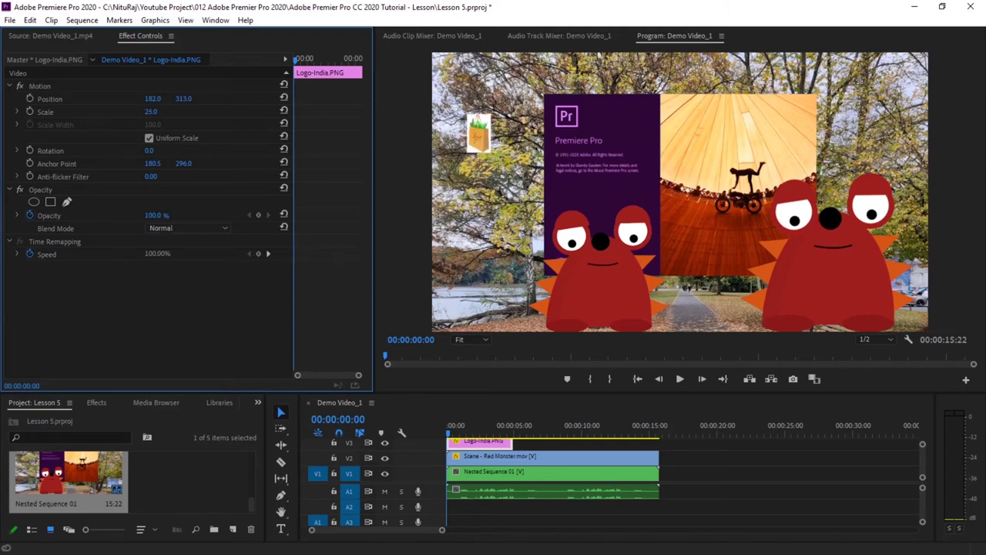
pyautogui.click(152, 111)
pyautogui.write('70')
pyautogui.press('Return')
pyautogui.moveTo(151, 111); pyautogui.dragTo(173, 99)
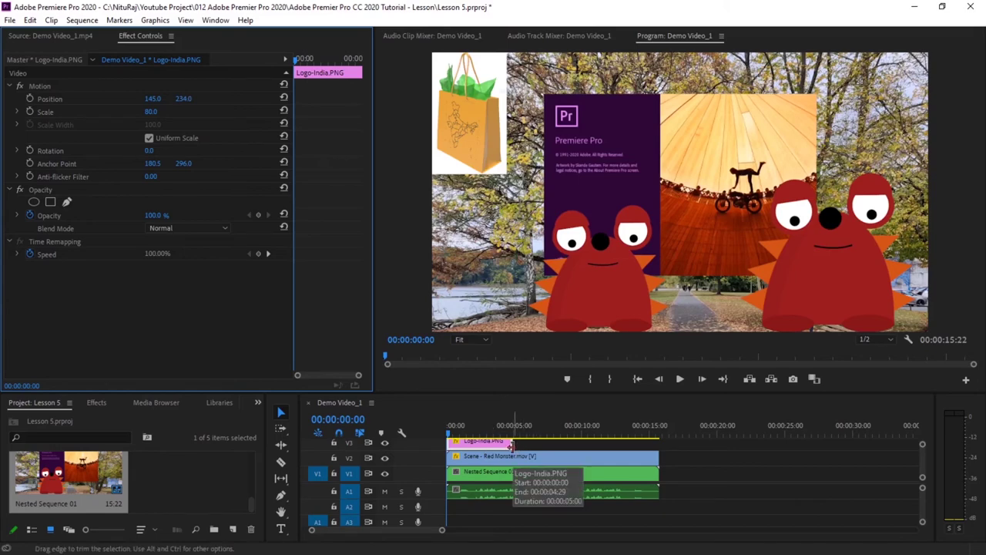
# Step: Extend the Logo-India.PNG clip on V3 to end at 15:22 with the other tracks
pyautogui.moveTo(510, 446); pyautogui.dragTo(659, 450)
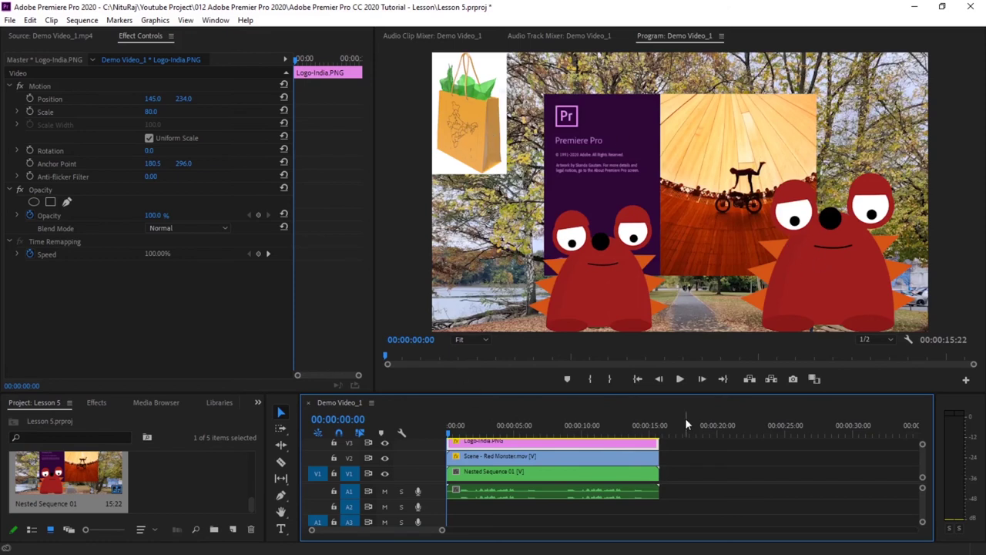
# Step: Play the composite sequence from the start and stop near the end
pyautogui.click(680, 379)
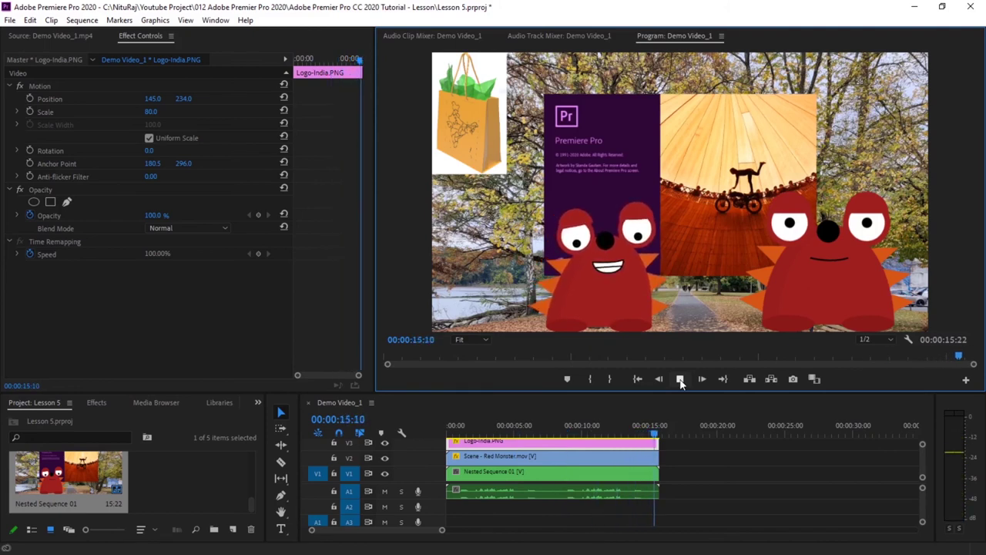
pyautogui.click(680, 380)
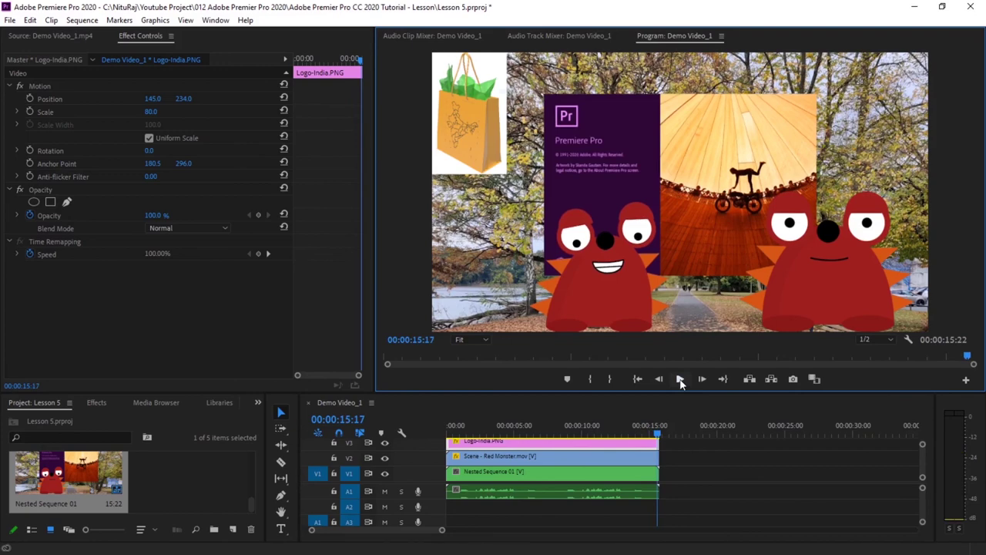